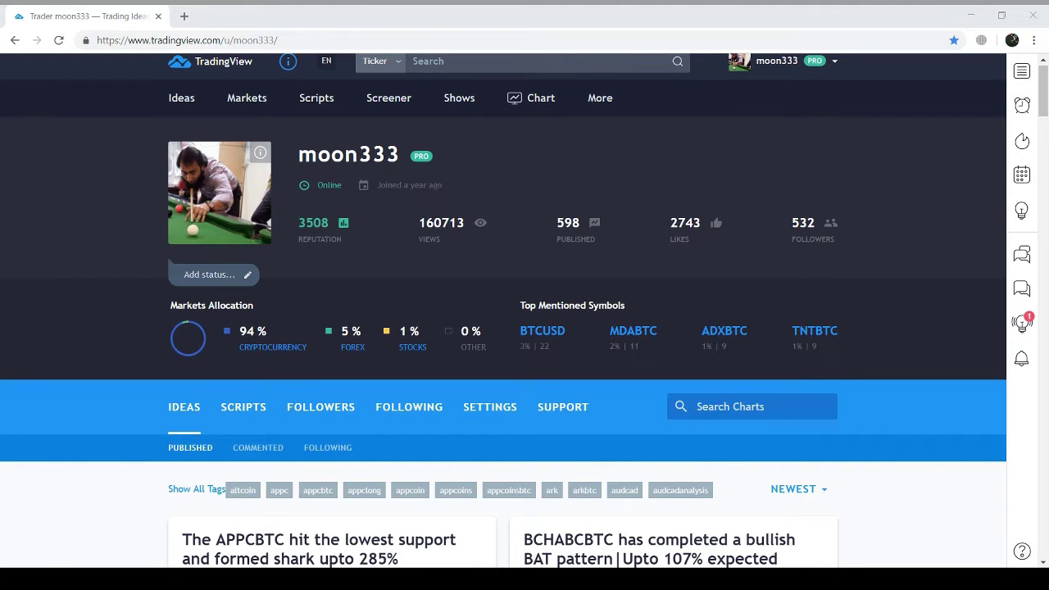
Search the profile's ideas for TRXBTC and open 'TRXBTC a profit potential upto 270%'.
scroll(504, 311, "up", 1)
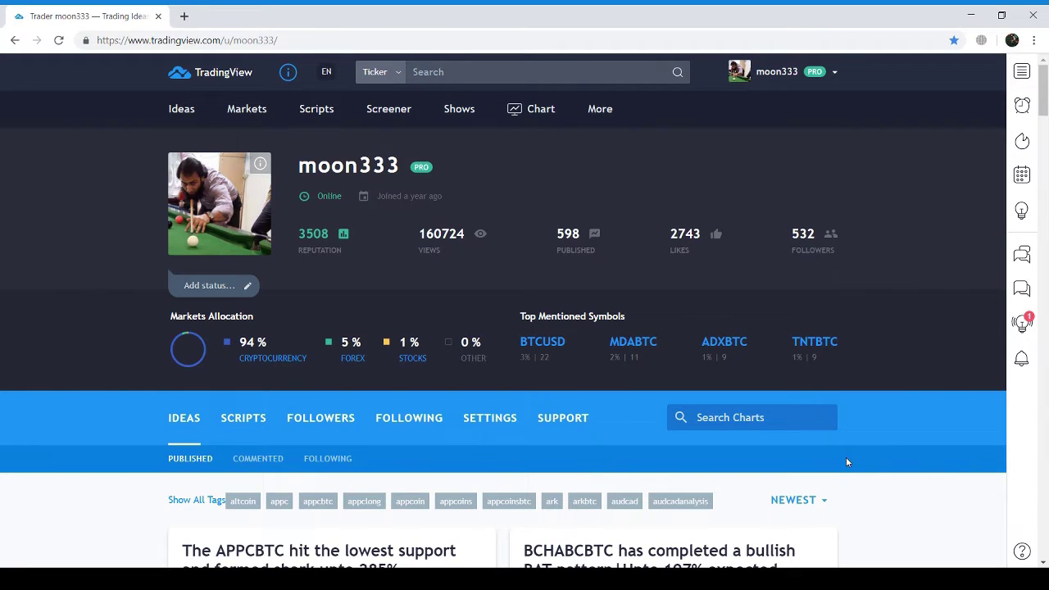
left_click(766, 418)
type("TRXBTC")
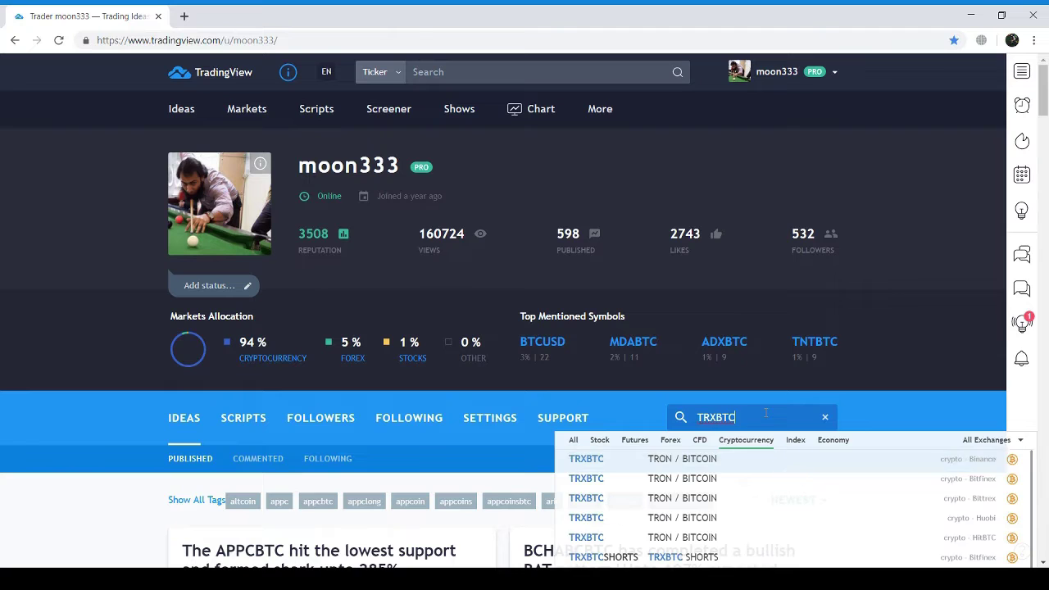
key("Return")
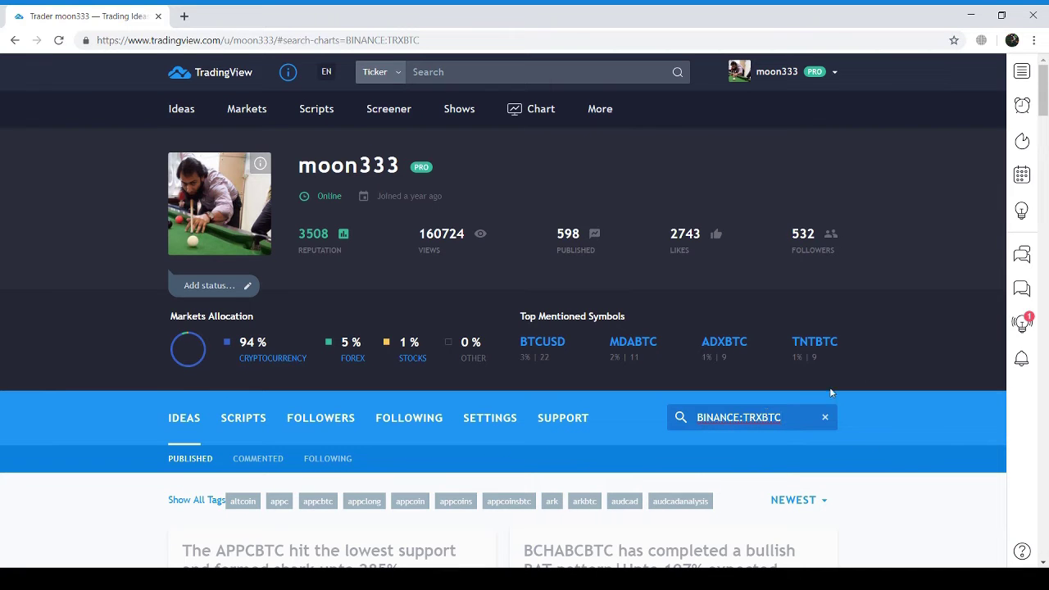
left_click_drag(1046, 126, 1047, 177)
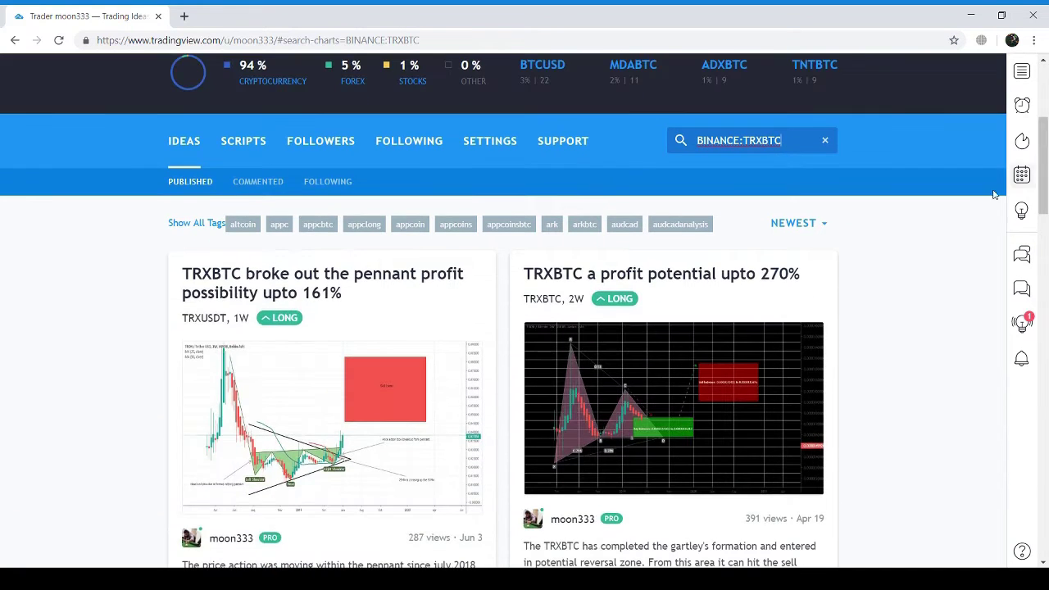
left_click(706, 332)
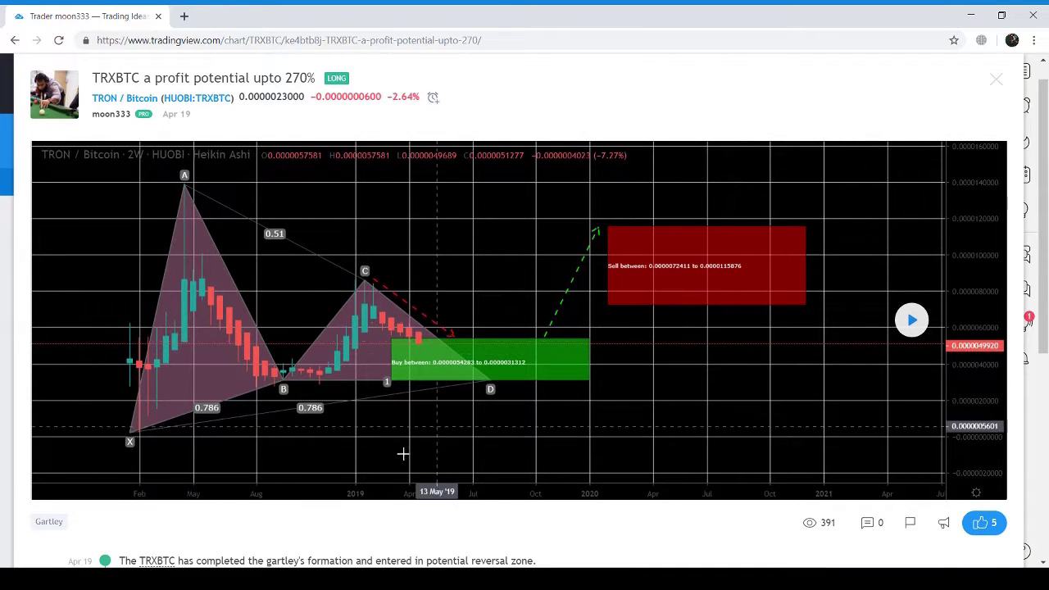
Load the newer bars on the idea chart, then close the idea to return to the TRXBTC ideas list.
left_click(913, 325)
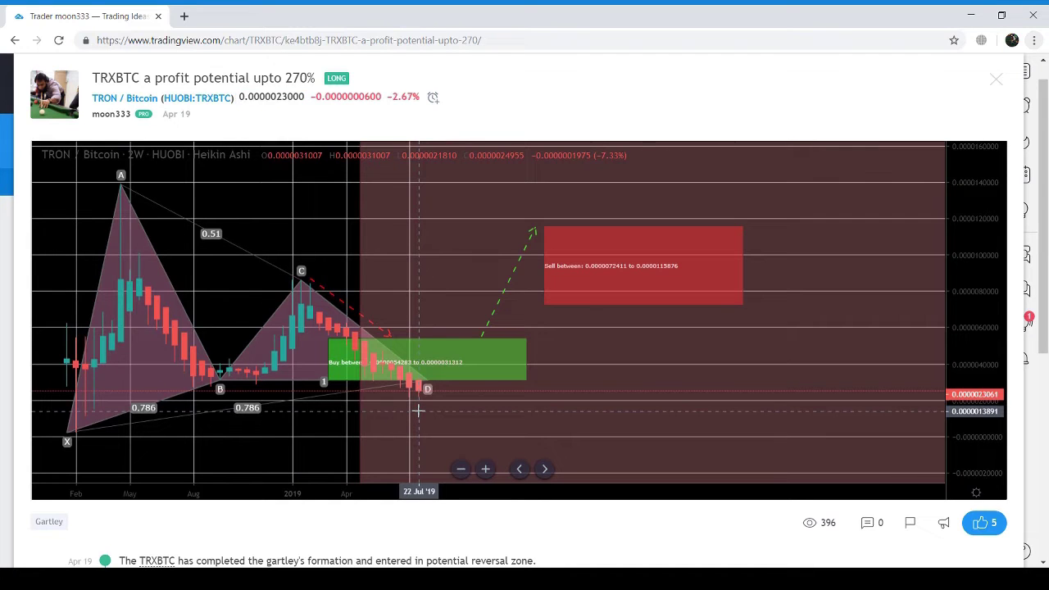
left_click(996, 78)
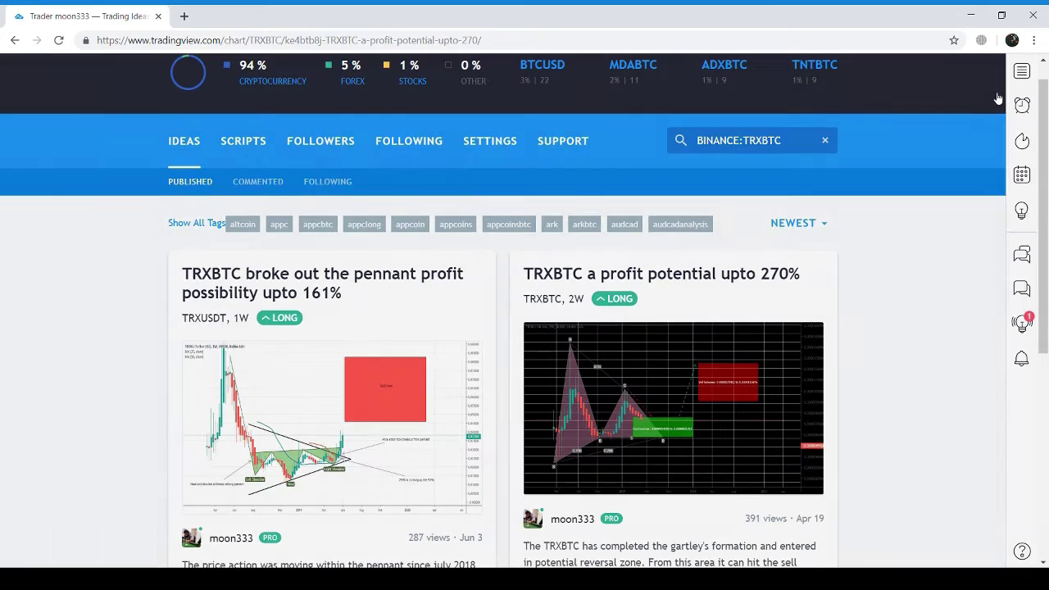
Look up BINANCE TRXBTC in the site search and open its full-featured chart.
scroll(732, 153, "up", 3)
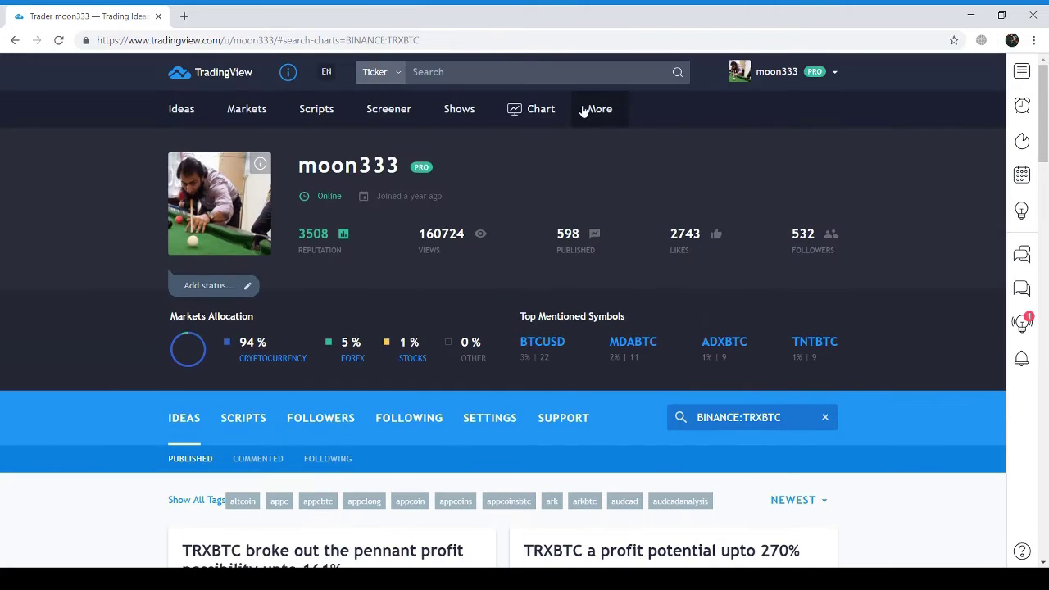
left_click(582, 77)
type("TRX")
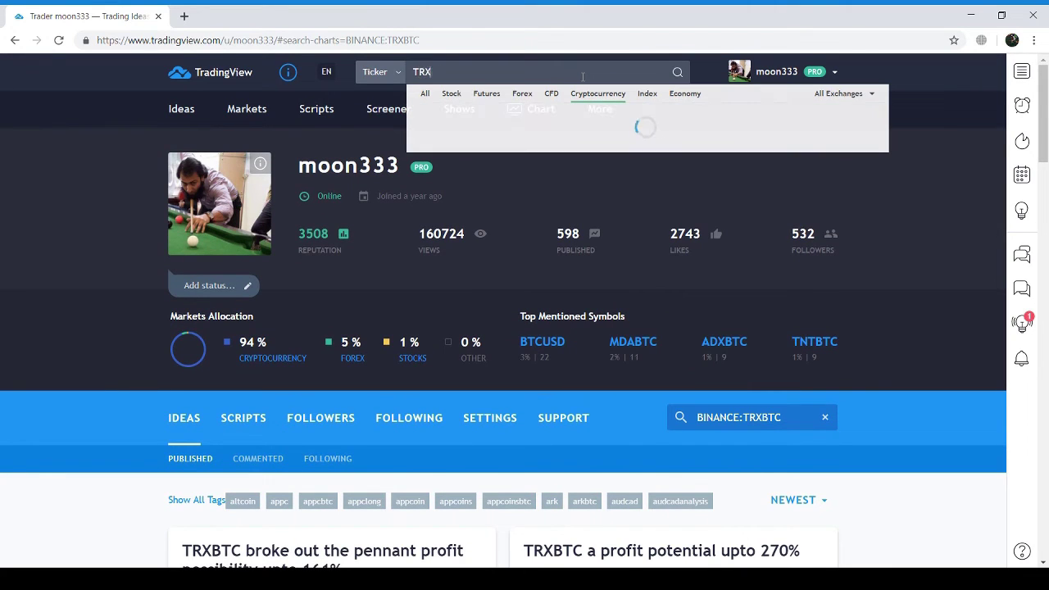
type("BTC")
key("Down")
key("Down")
key("Up")
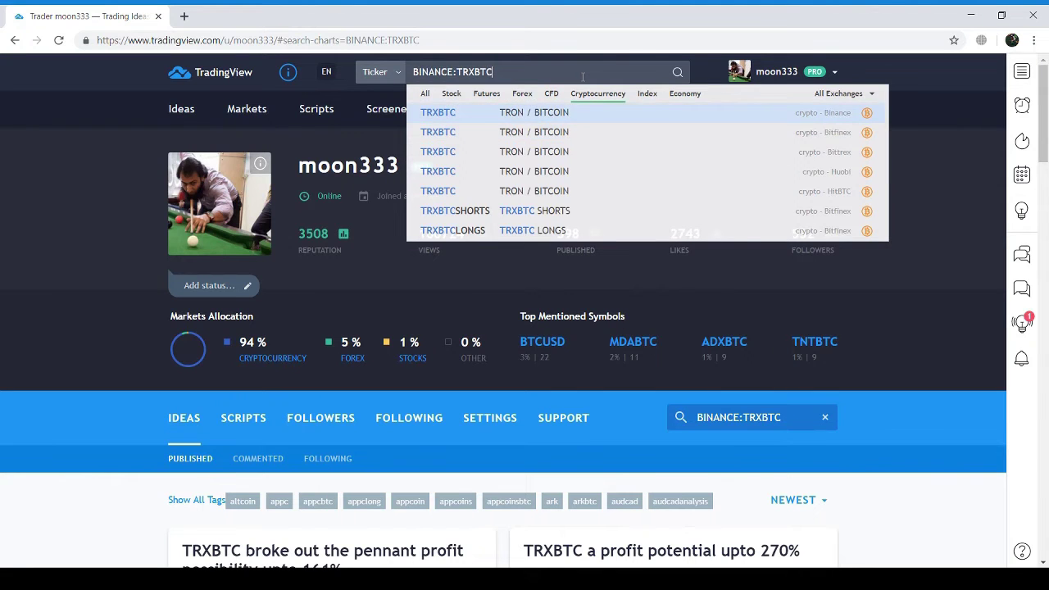
key("Return")
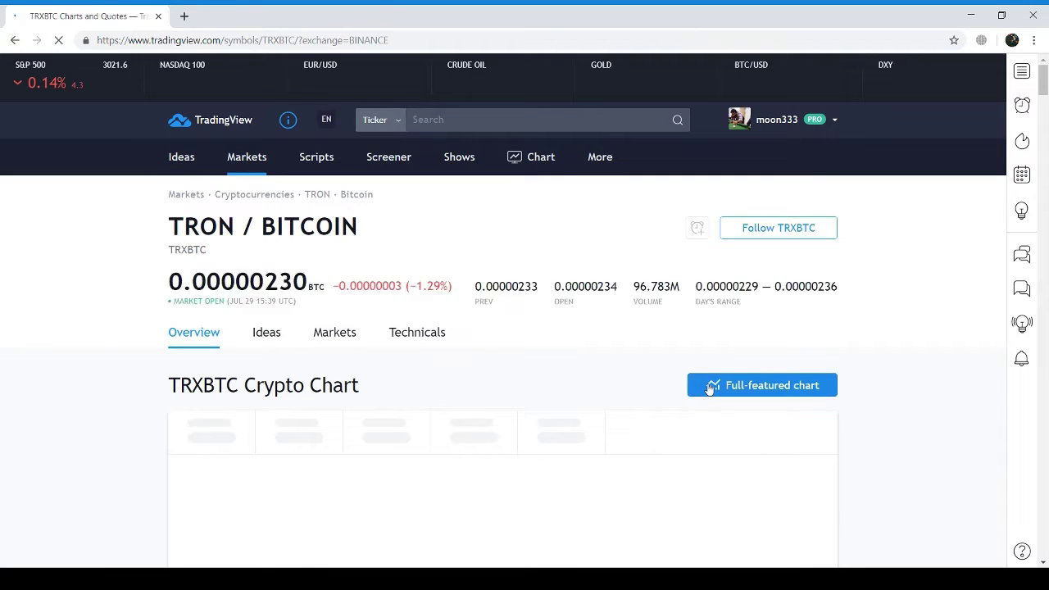
left_click(710, 385)
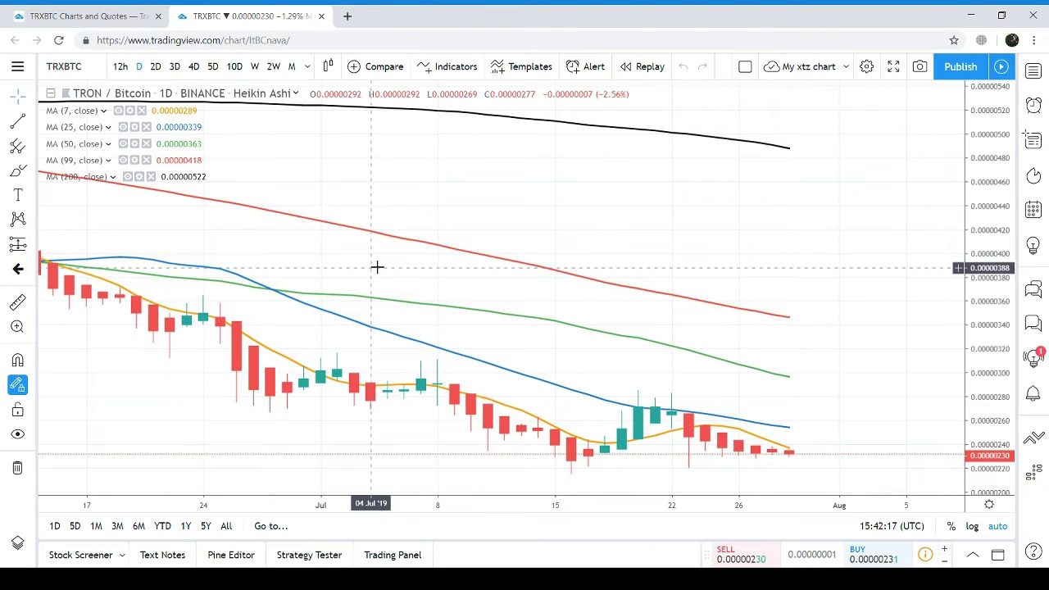
Pan the TRXBTC chart back to show candles from late May through early July.
left_click_drag(376, 267, 872, 297)
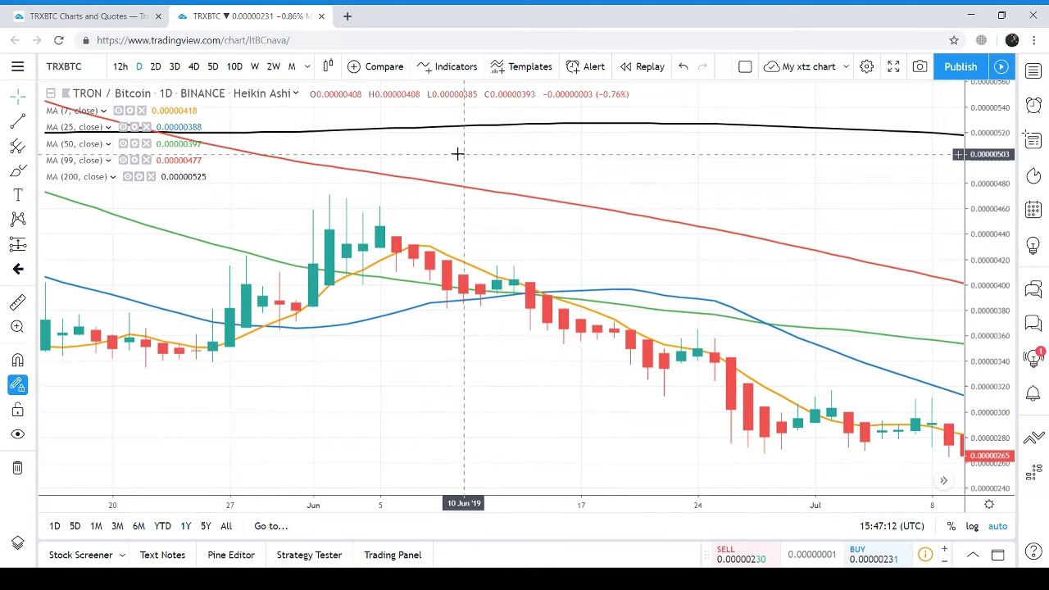
Search indicators for macd without adding it, then remove all indicators from the chart.
left_click(441, 70)
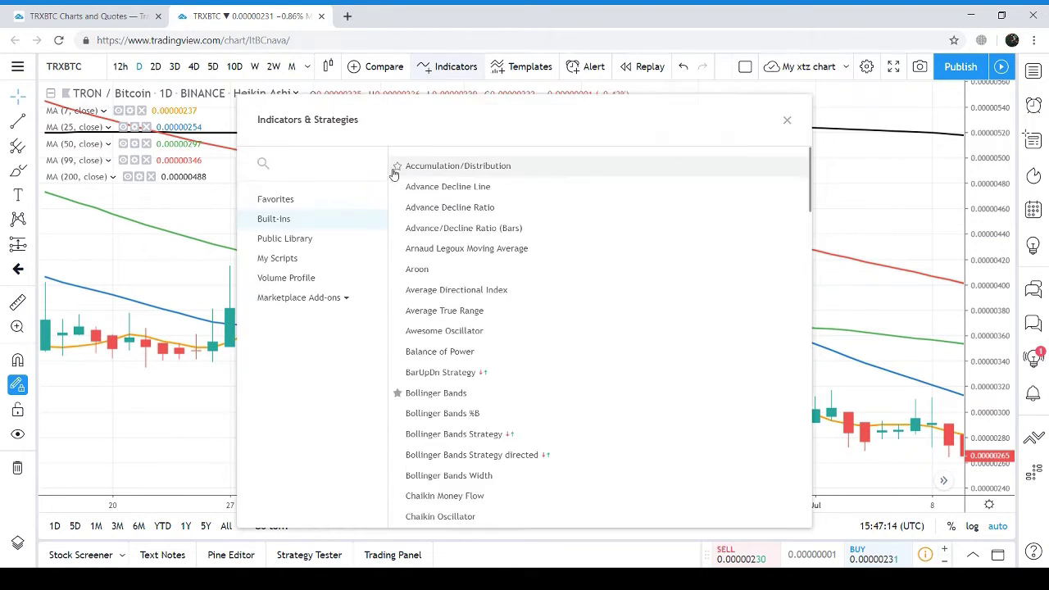
type("macd")
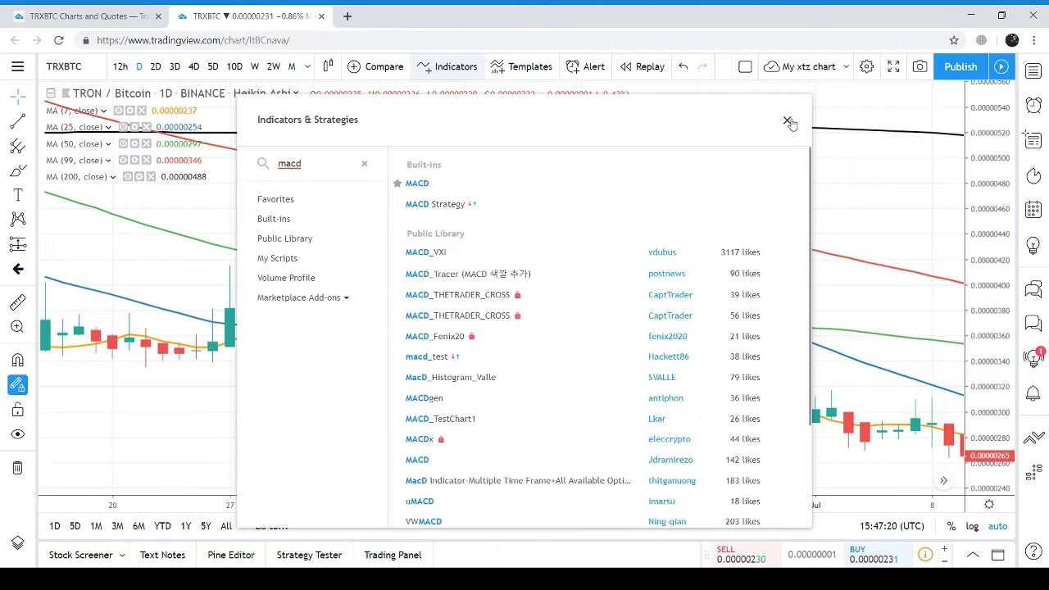
left_click(787, 120)
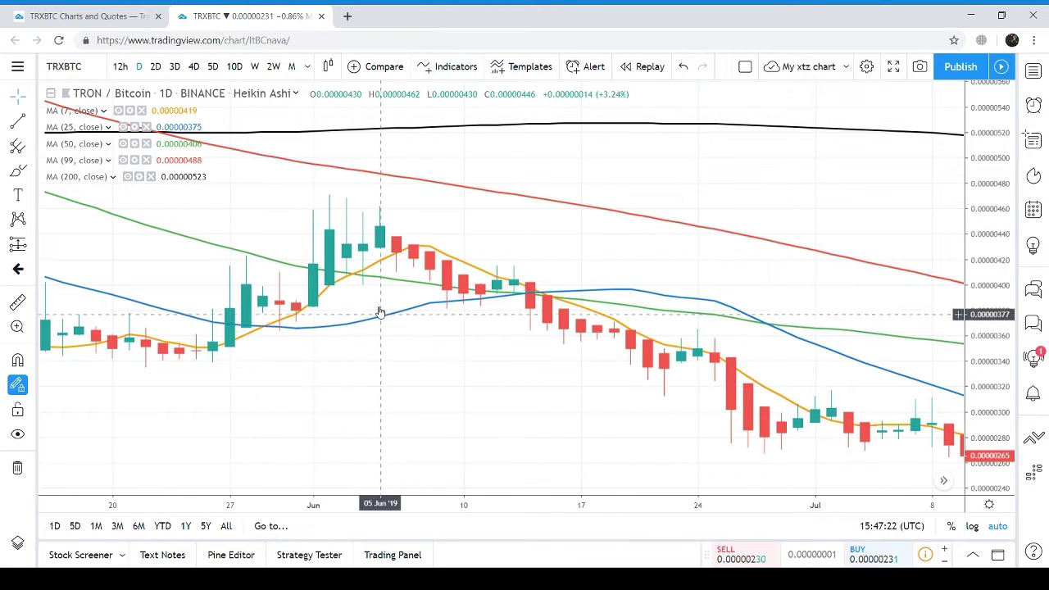
right_click(419, 371)
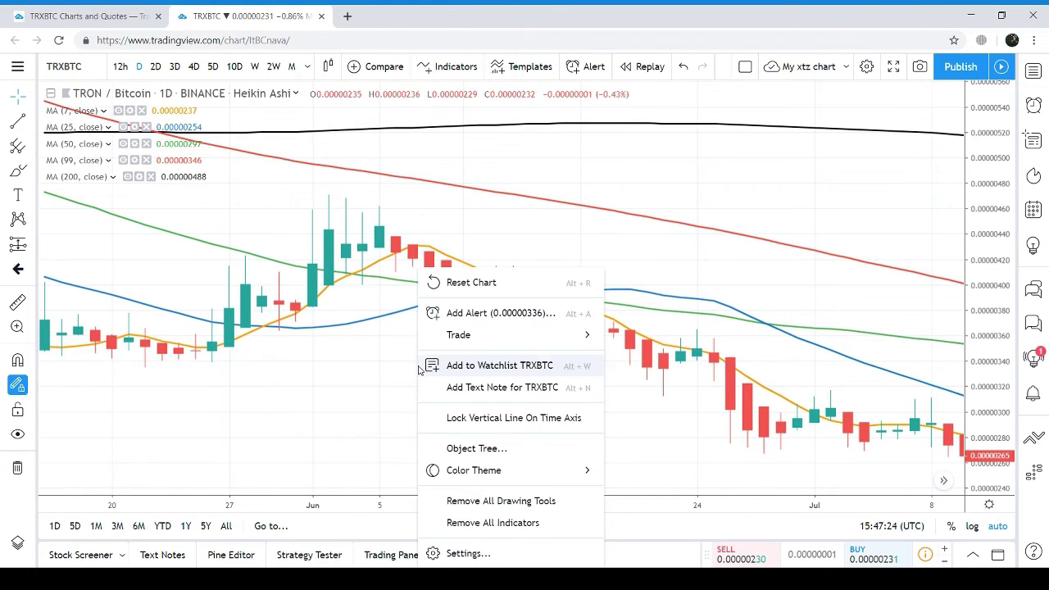
left_click(510, 525)
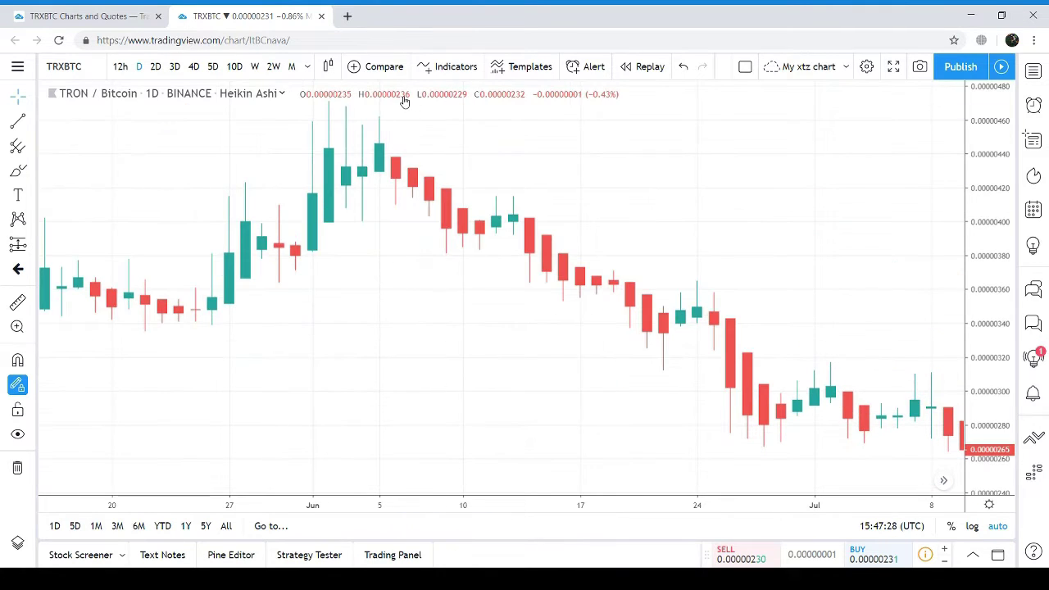
Add the MACD (12, 26, close, 9) indicator and switch the chart to weekly candles.
left_click(449, 66)
type("m")
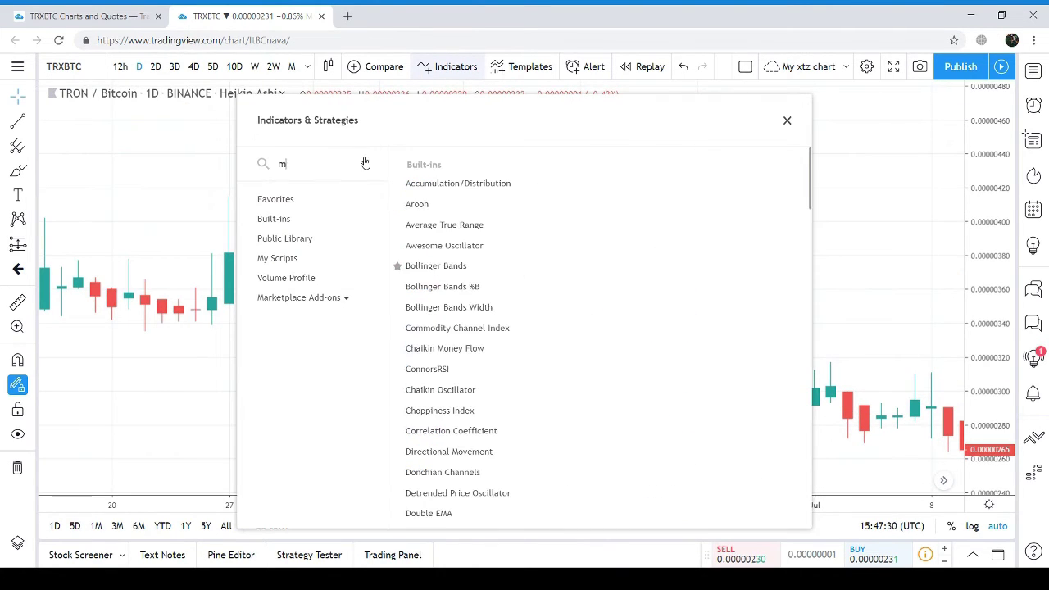
type("acd")
left_click(420, 187)
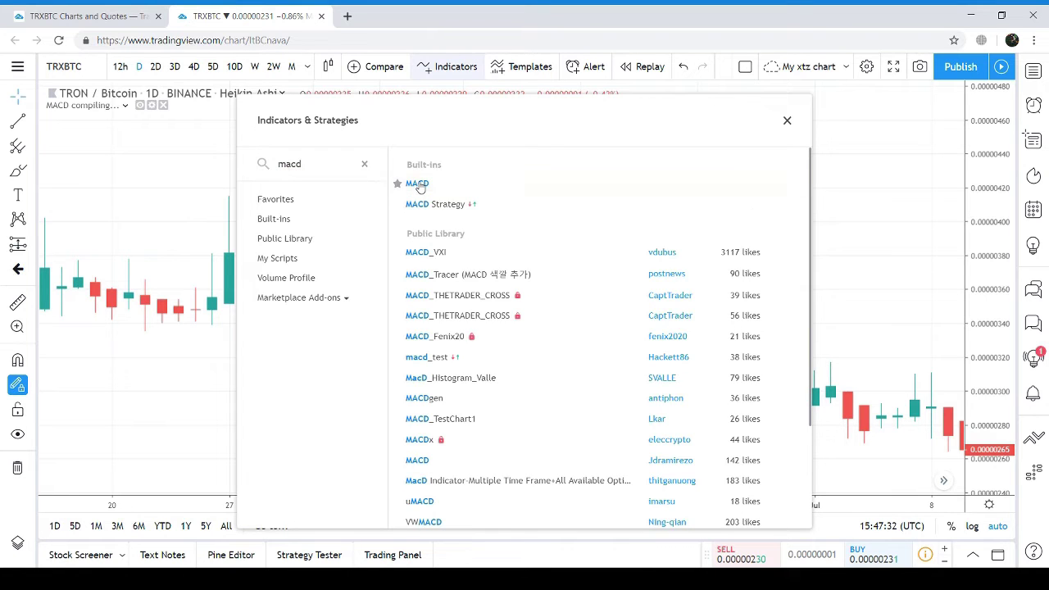
left_click(159, 164)
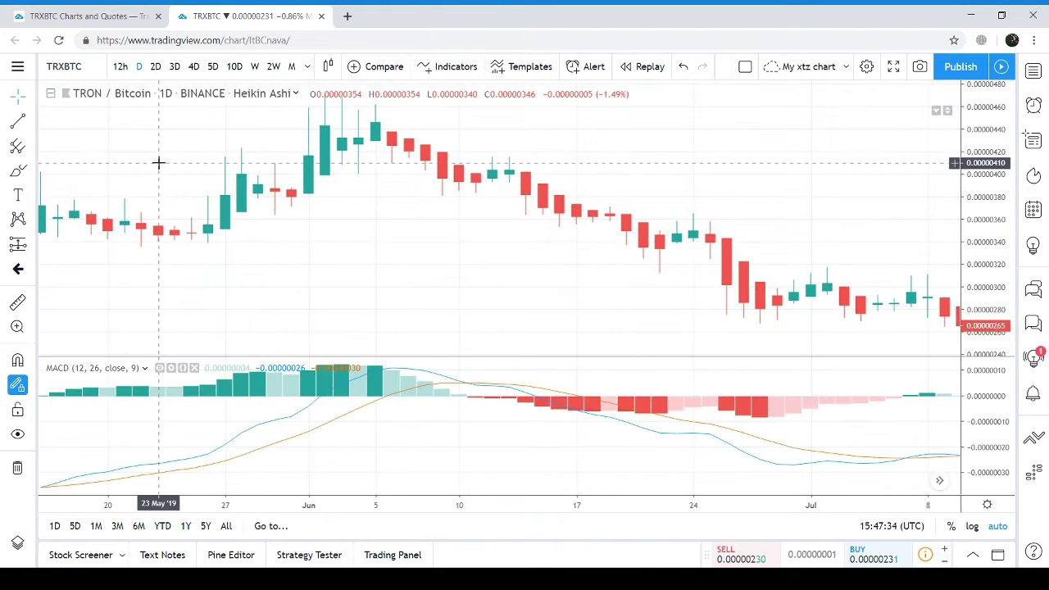
left_click(254, 67)
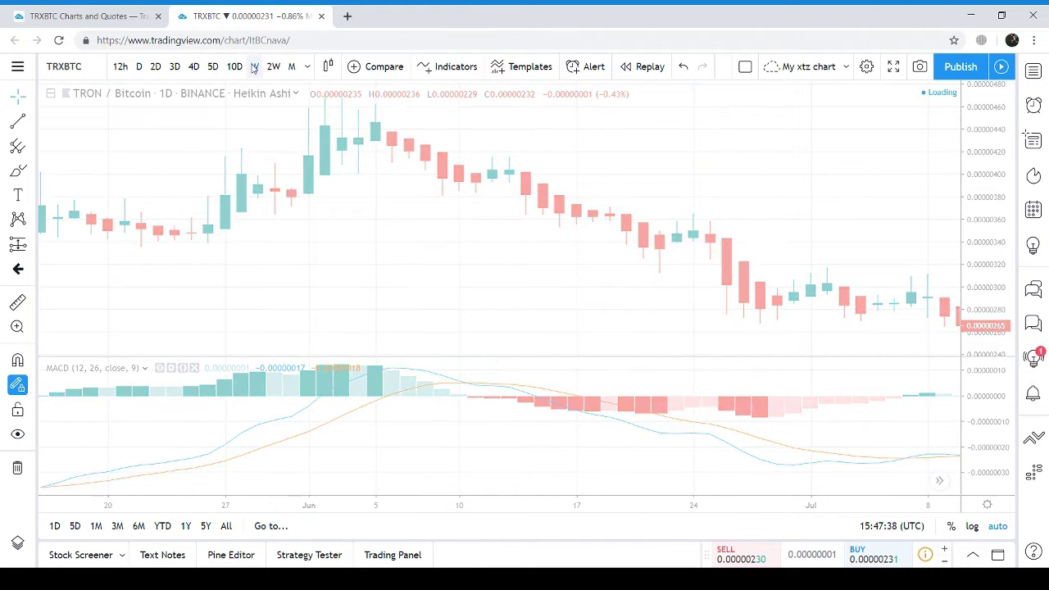
Pan back through the weekly history into late 2018, then switch to the 1M interval.
left_click_drag(592, 234, 382, 234)
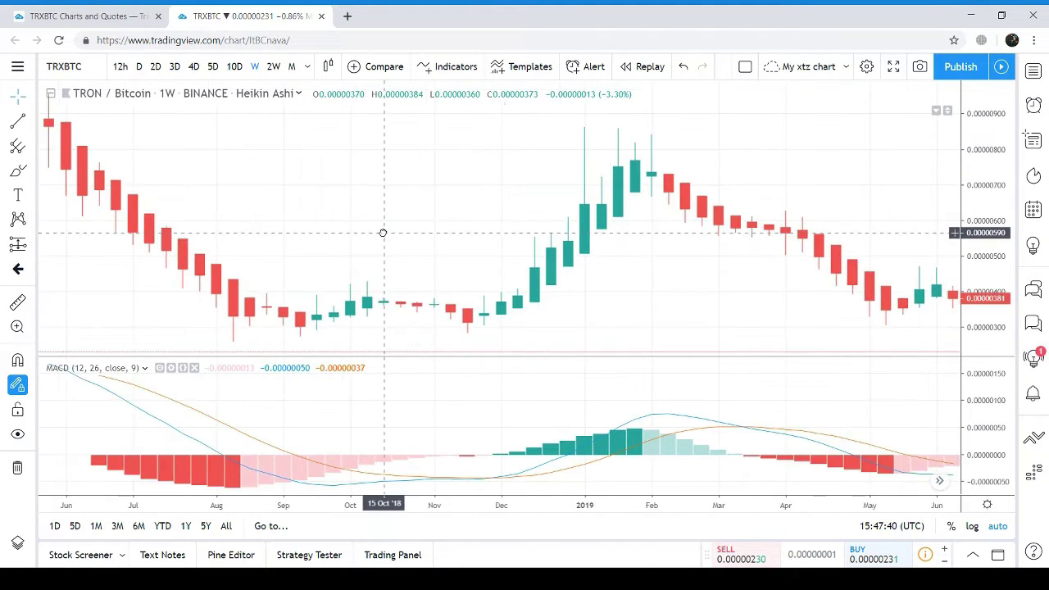
left_click_drag(714, 306, 531, 275)
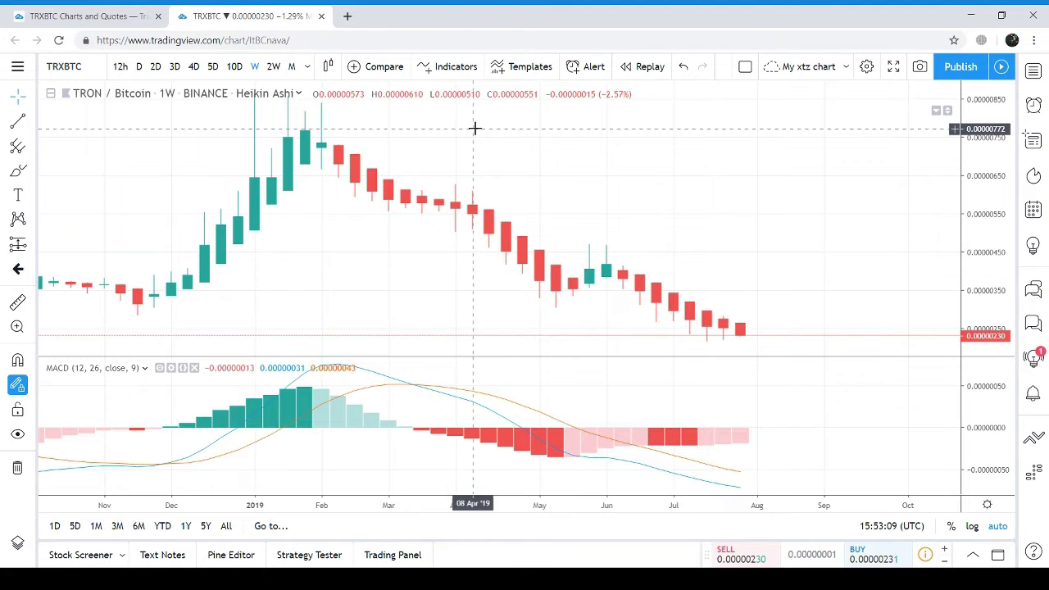
left_click(292, 67)
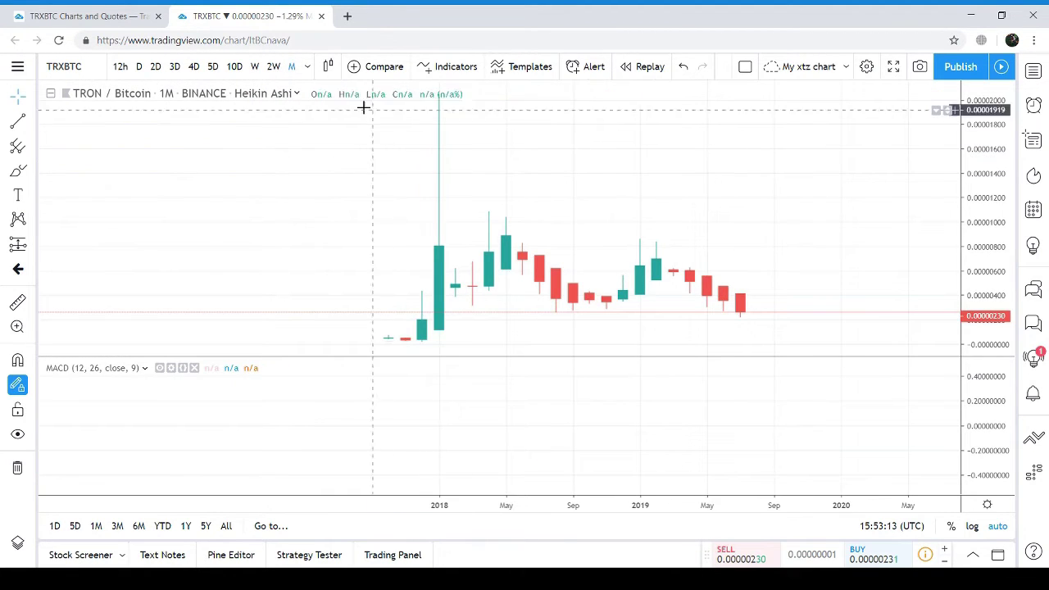
Draw a trend line beneath the candles from March 2018 to December 2019.
left_click(18, 122)
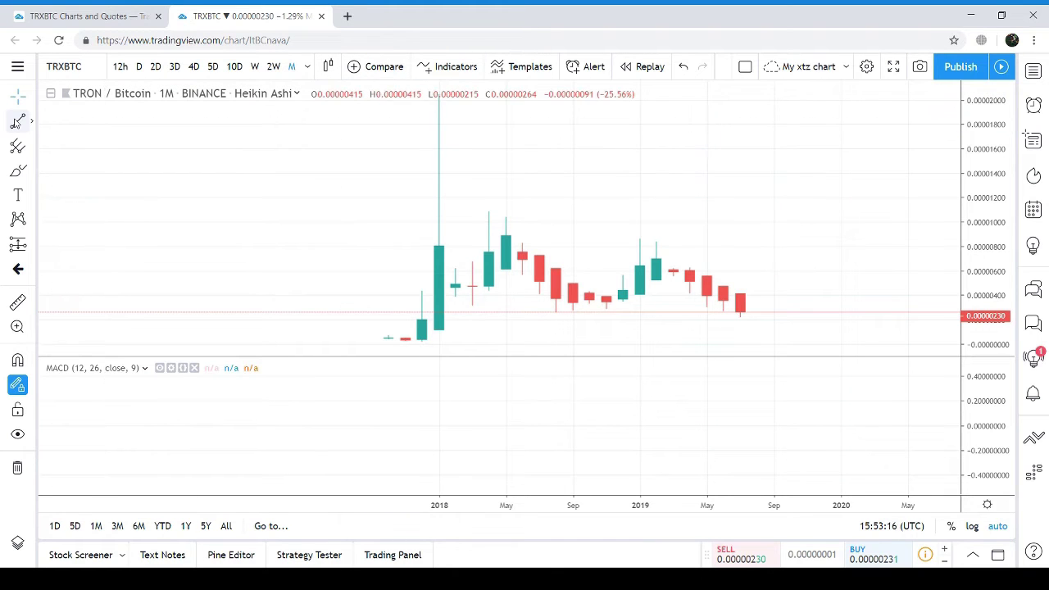
left_click(473, 309)
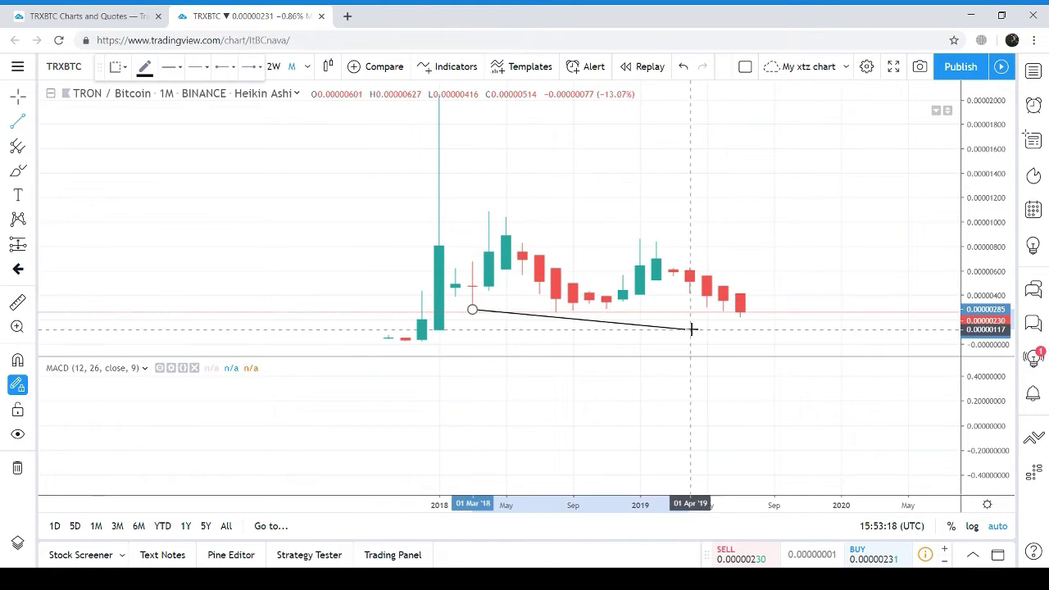
left_click(824, 312)
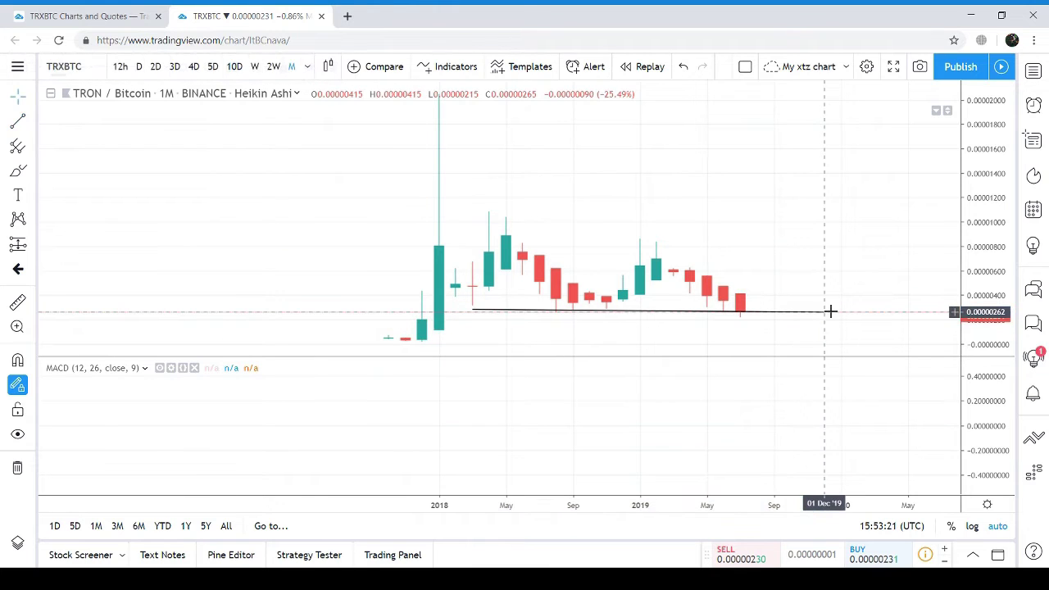
Set both trend line endpoints to price 0.00000267 so the line is horizontal.
double_click(728, 313)
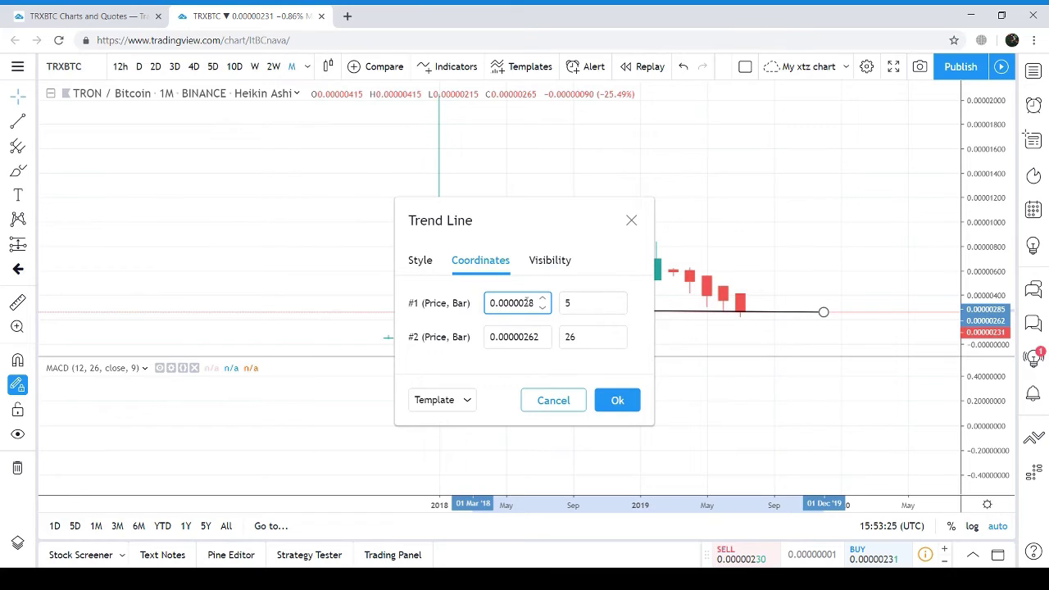
key("BackSpace")
type("67")
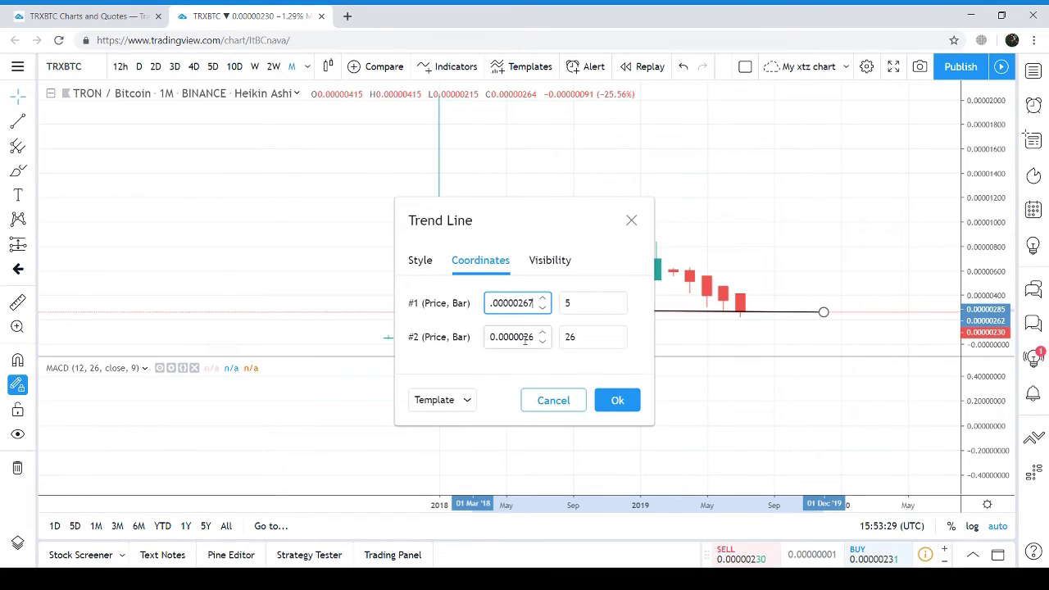
left_click(525, 337)
key("BackSpace")
type("7")
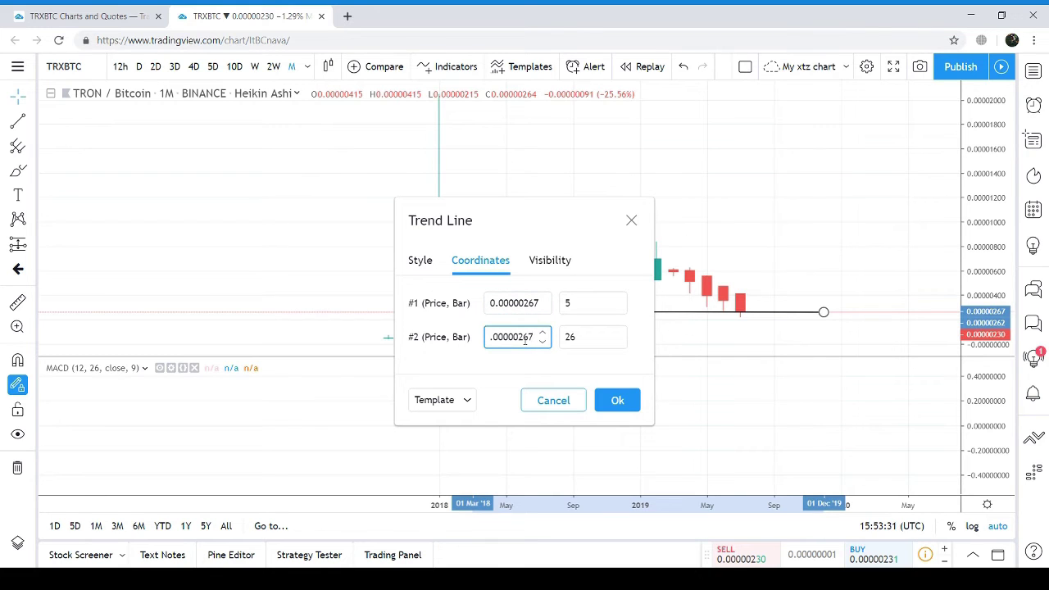
left_click(615, 402)
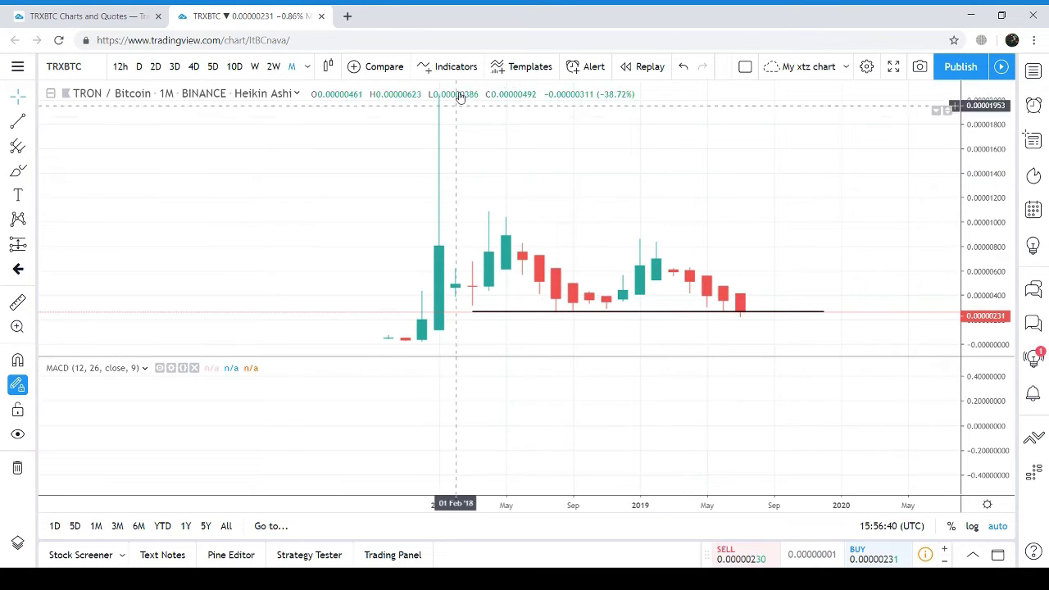
Switch the chart to weekly candles.
left_click(452, 69)
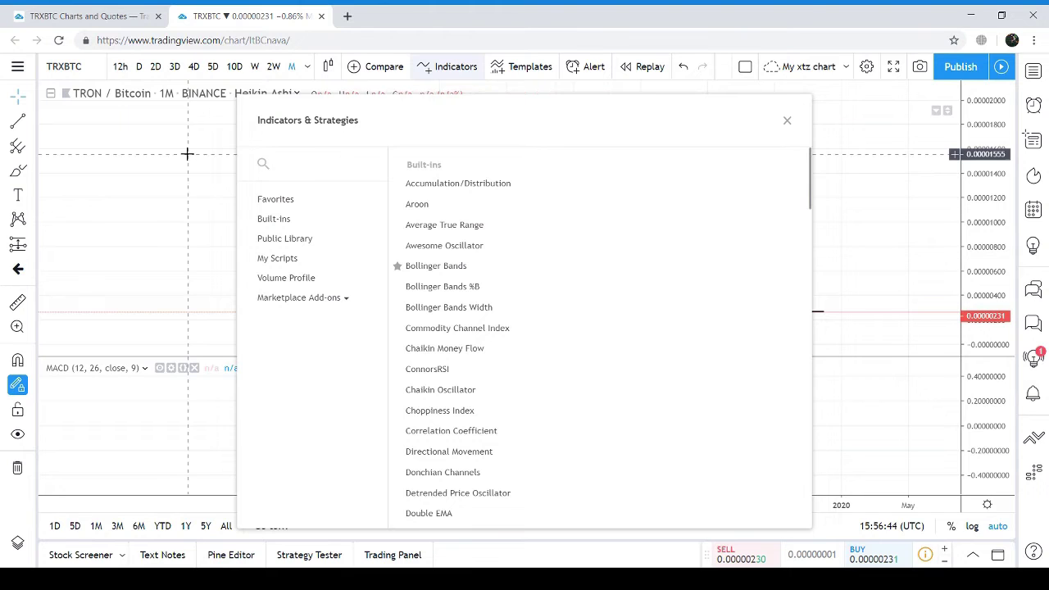
key("Escape")
left_click(256, 73)
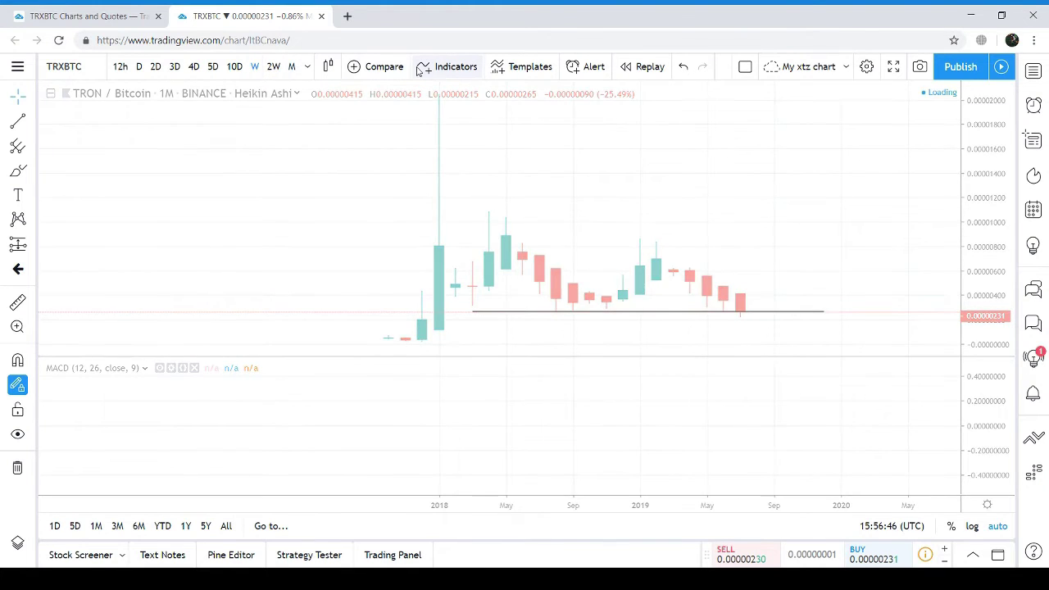
Add the RSI (14, close) indicator, then return to monthly candles with the price pane maximised.
left_click(444, 68)
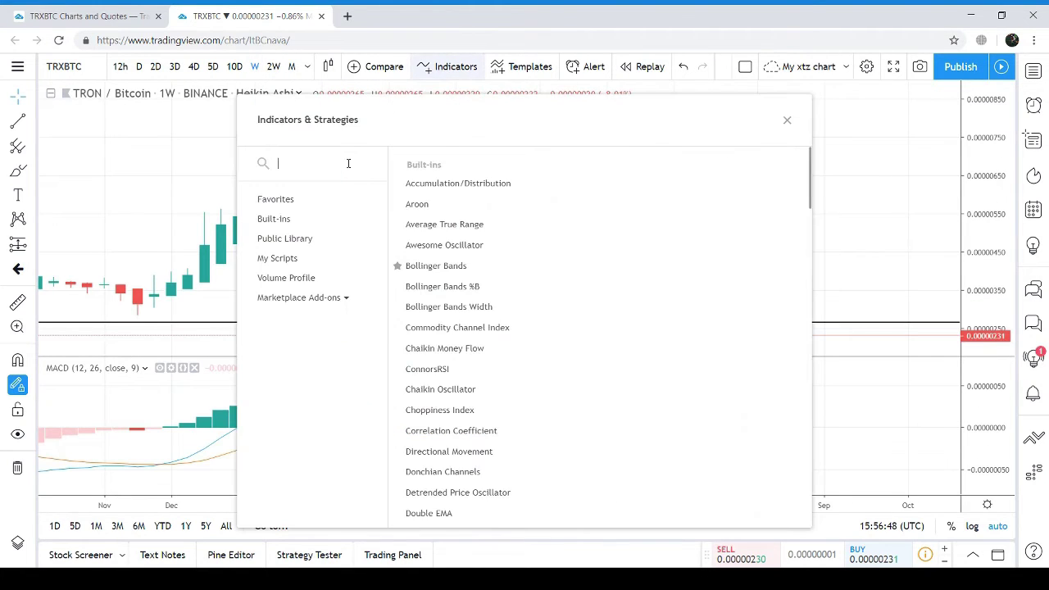
type("rss")
key("BackSpace")
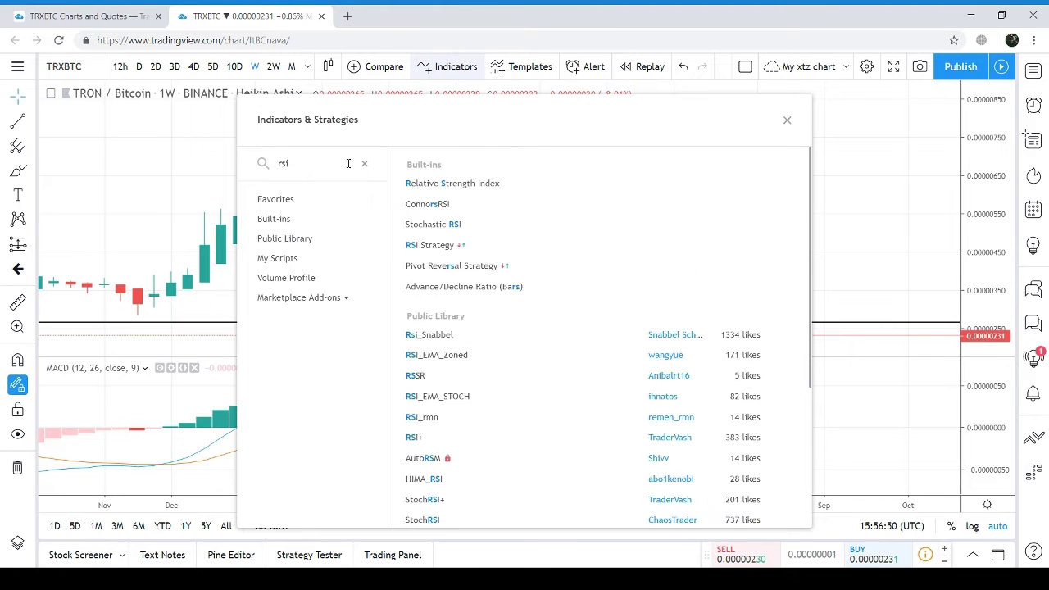
type("i")
left_click(481, 186)
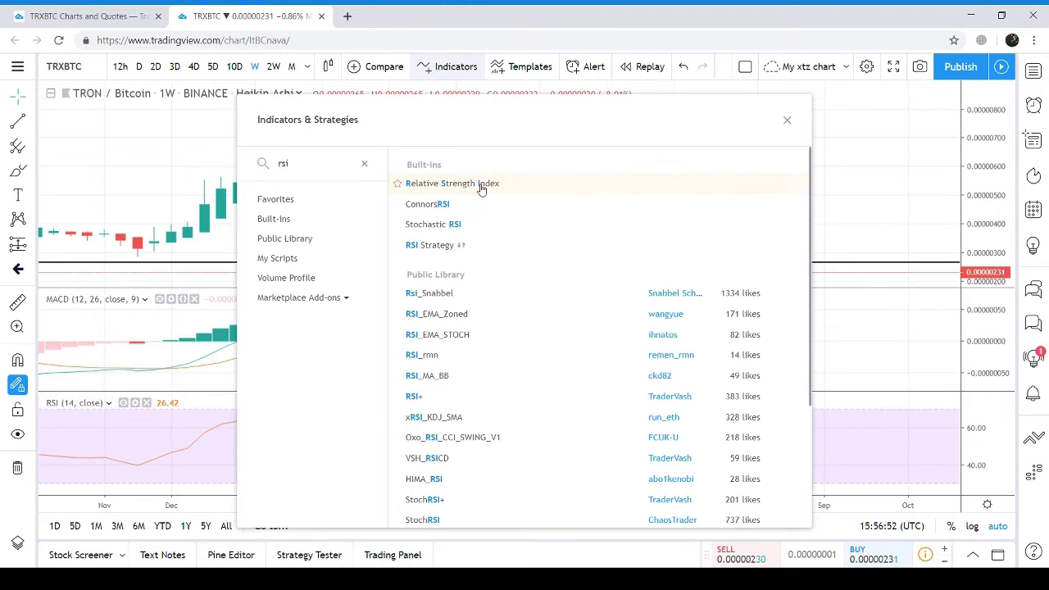
left_click(787, 123)
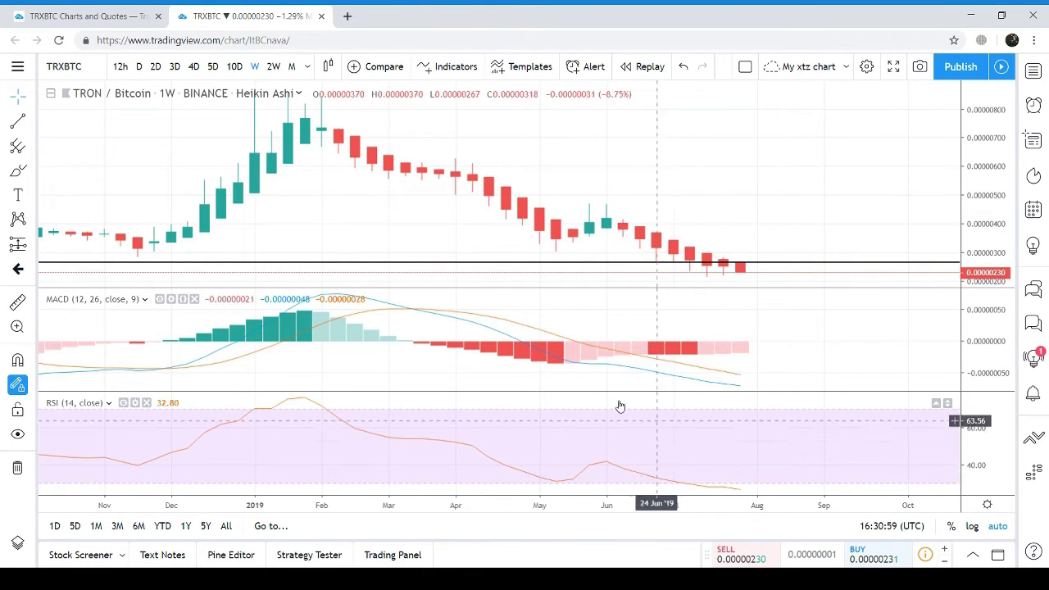
left_click(293, 68)
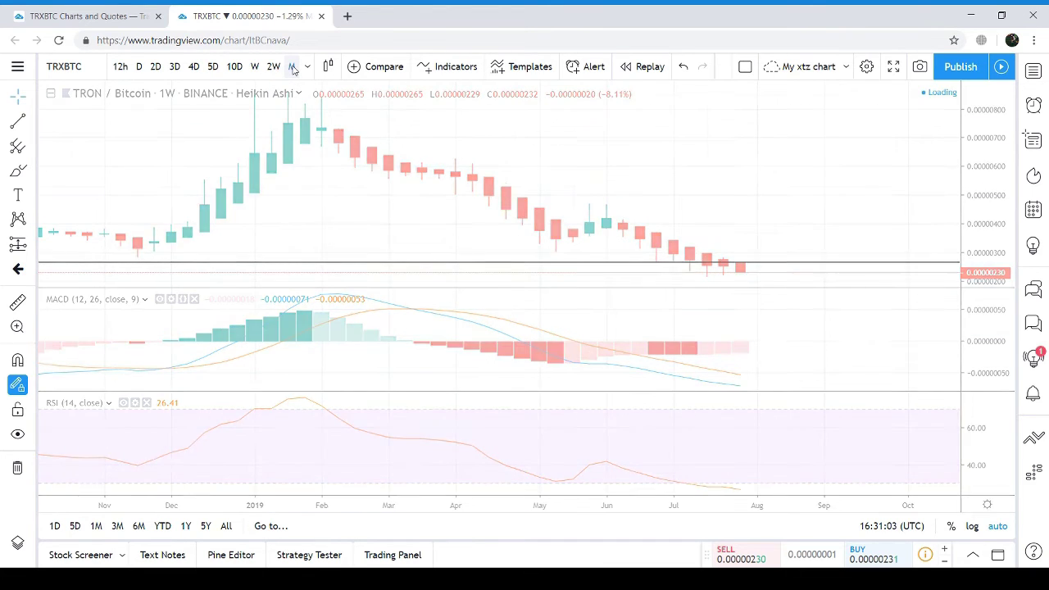
double_click(629, 147)
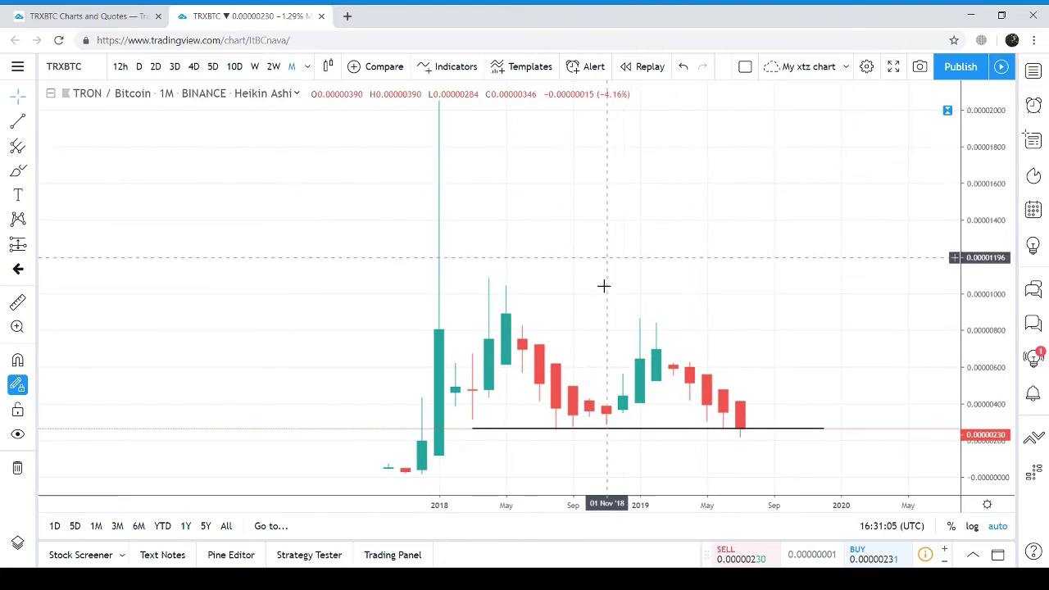